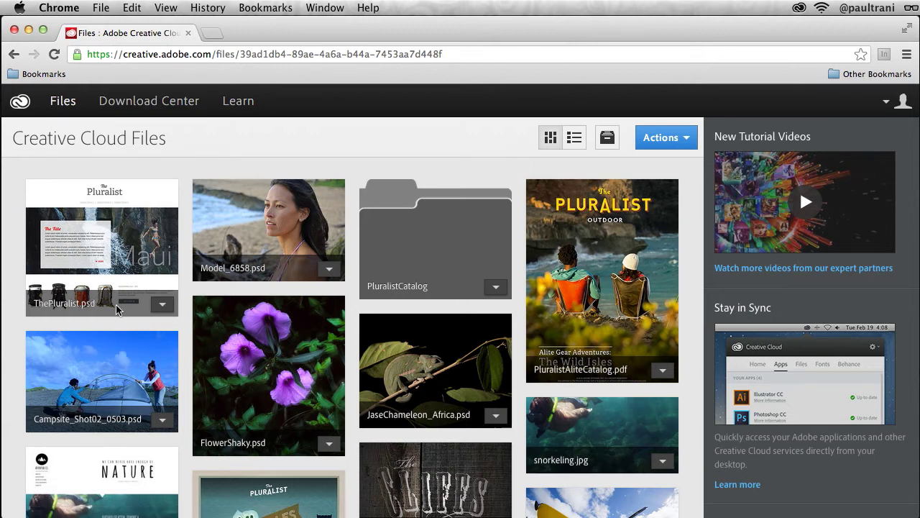
# Step: Drag HeartTattoo.ai from the desktop into Creative Cloud Files, narrowing then restoring the browser window
pyautogui.scroll(-2, 468, 412)
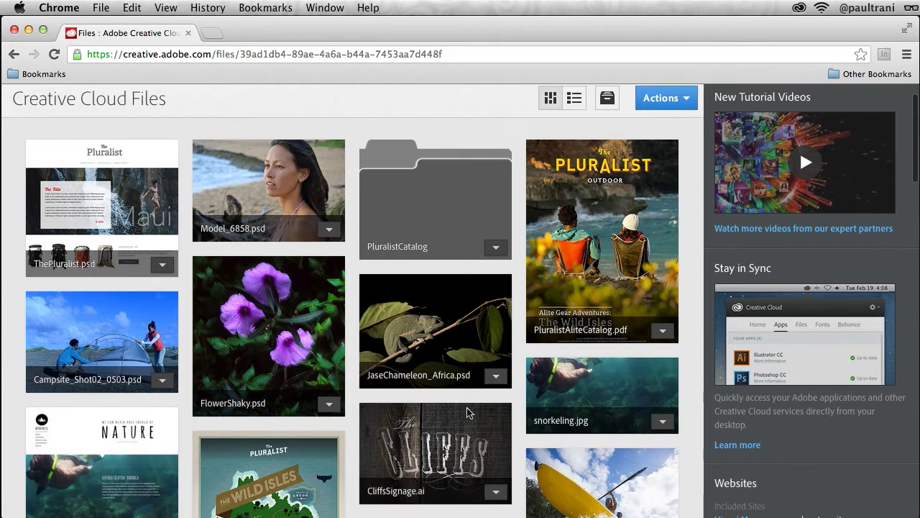
pyautogui.scroll(-3, 467, 412)
pyautogui.scroll(4, 397, 350)
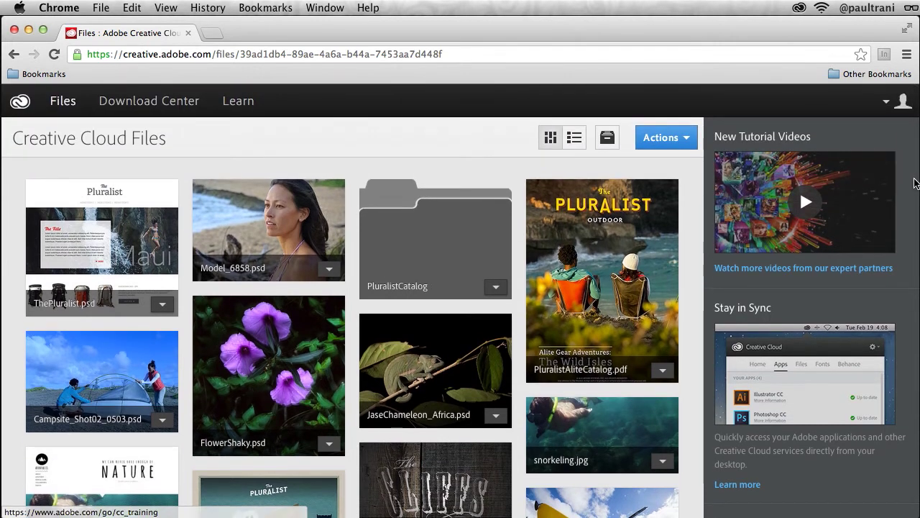
pyautogui.moveTo(916, 183); pyautogui.dragTo(800, 182)
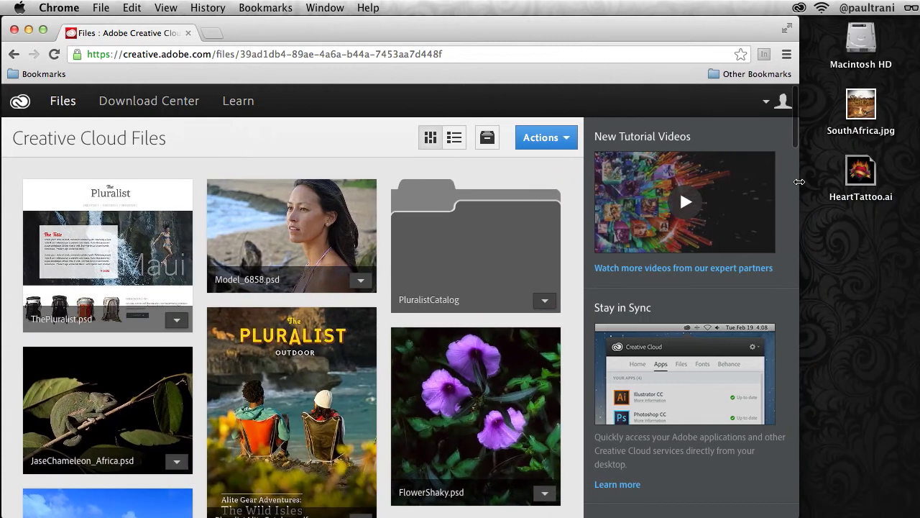
pyautogui.moveTo(861, 173); pyautogui.dragTo(231, 198)
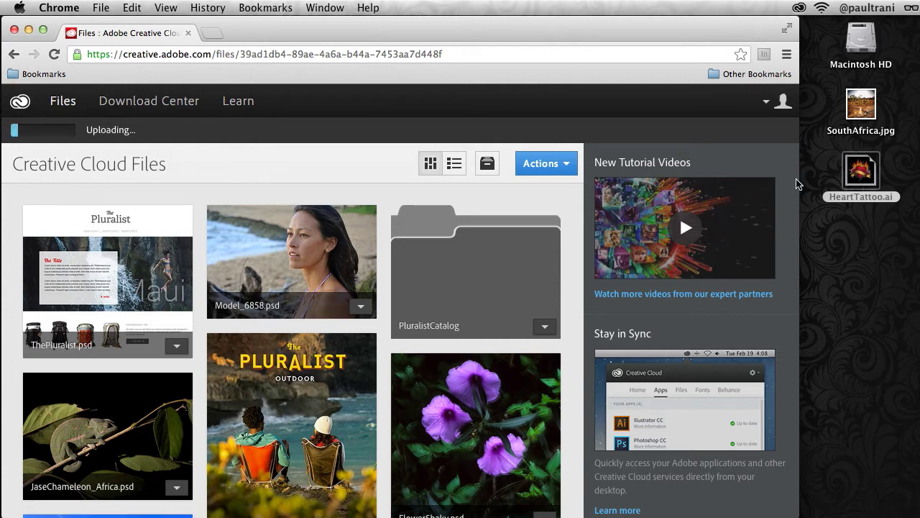
pyautogui.moveTo(798, 181); pyautogui.dragTo(919, 172)
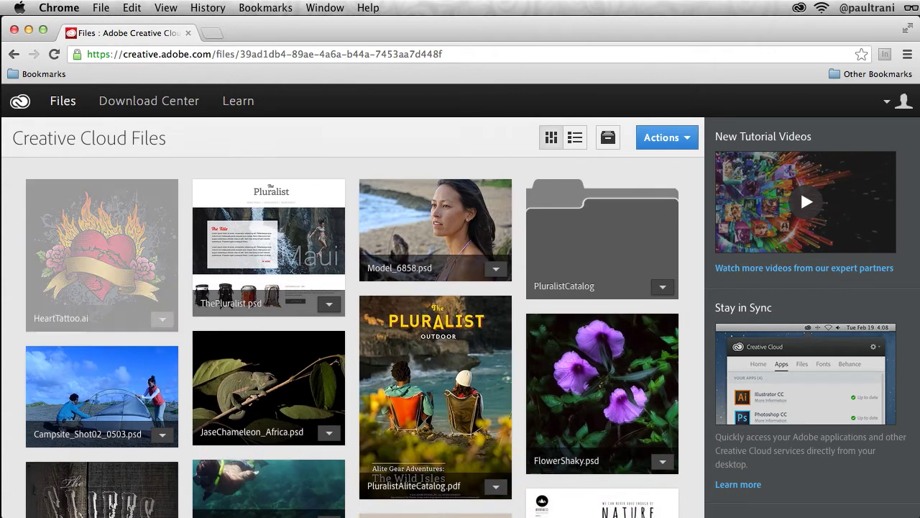
# Step: Open HeartTattoo.ai's detail page and view its Share options without choosing one
pyautogui.click(99, 291)
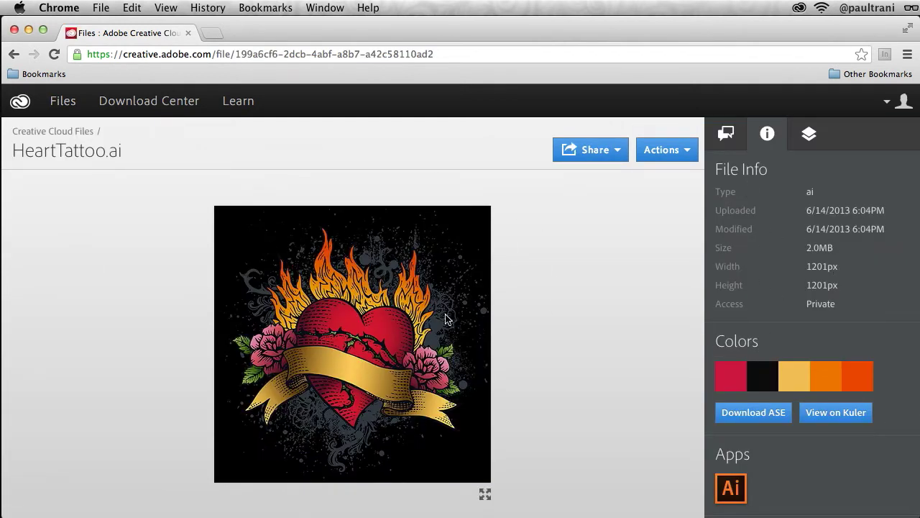
pyautogui.click(616, 152)
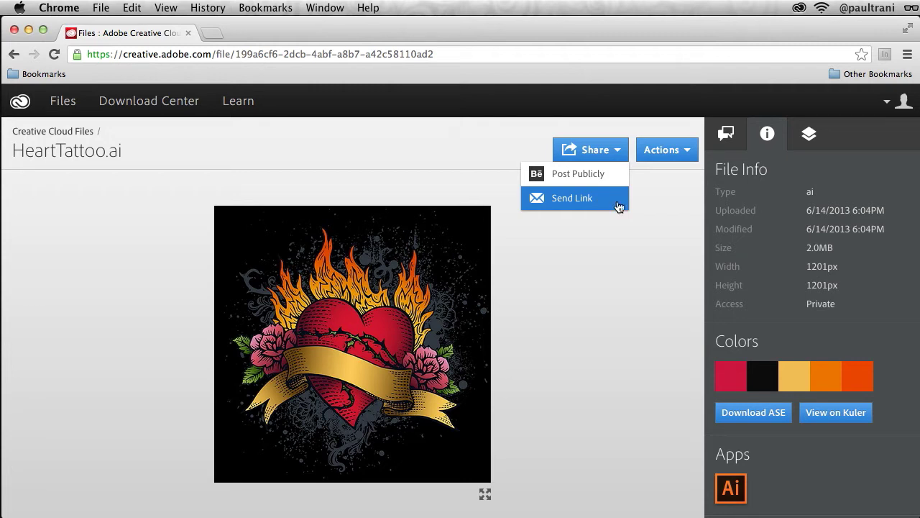
pyautogui.click(632, 225)
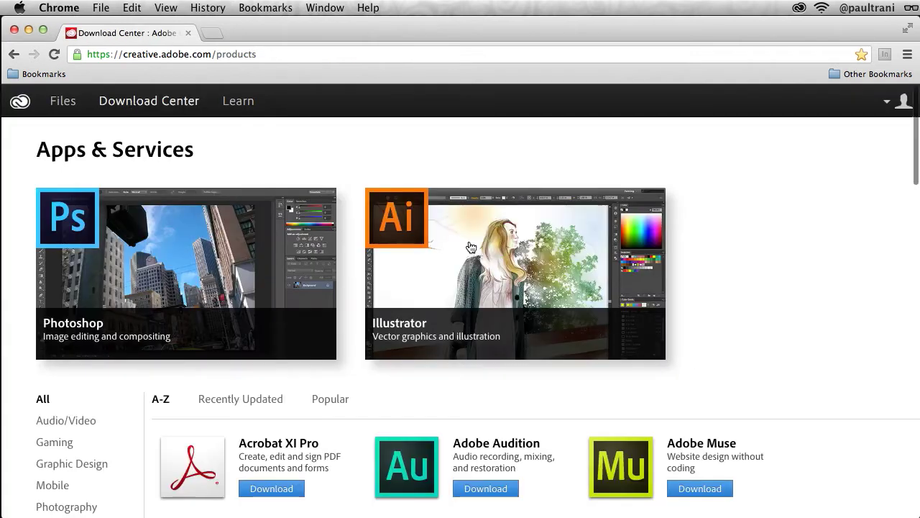
# Step: Browse the Download Center product list, then filter it to the Graphic Design category
pyautogui.scroll(-3, 742, 259)
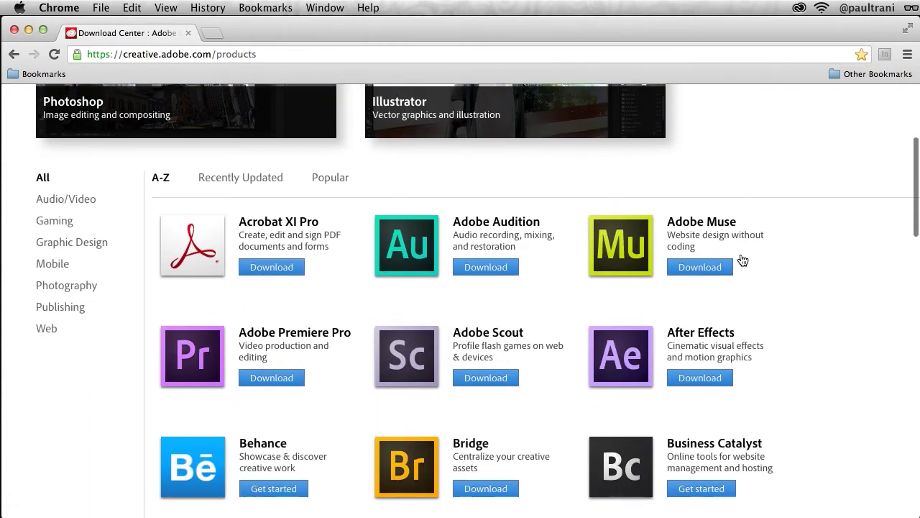
pyautogui.scroll(-12, 743, 260)
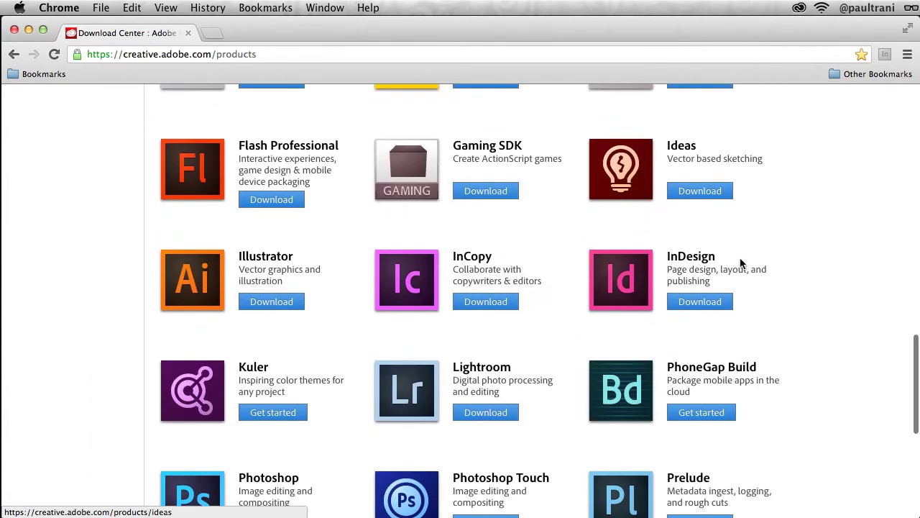
pyautogui.scroll(-4, 741, 264)
pyautogui.scroll(8, 742, 264)
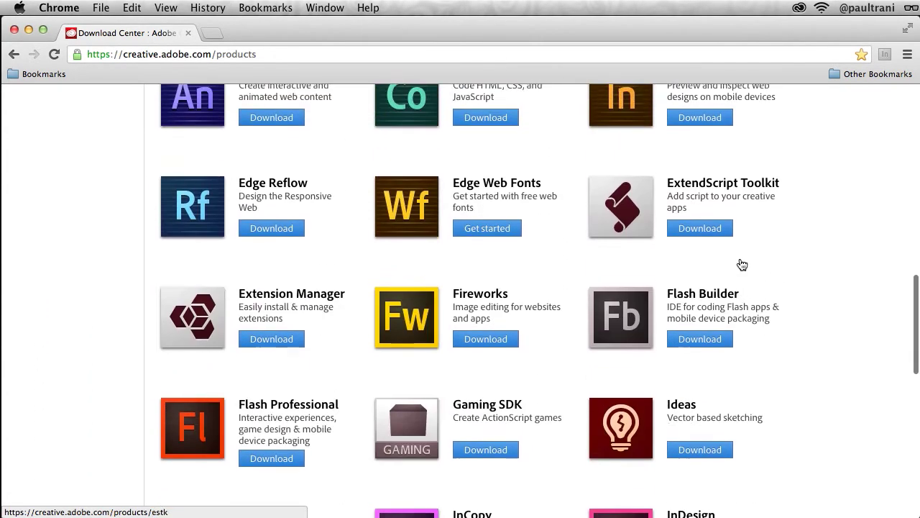
pyautogui.scroll(9, 742, 265)
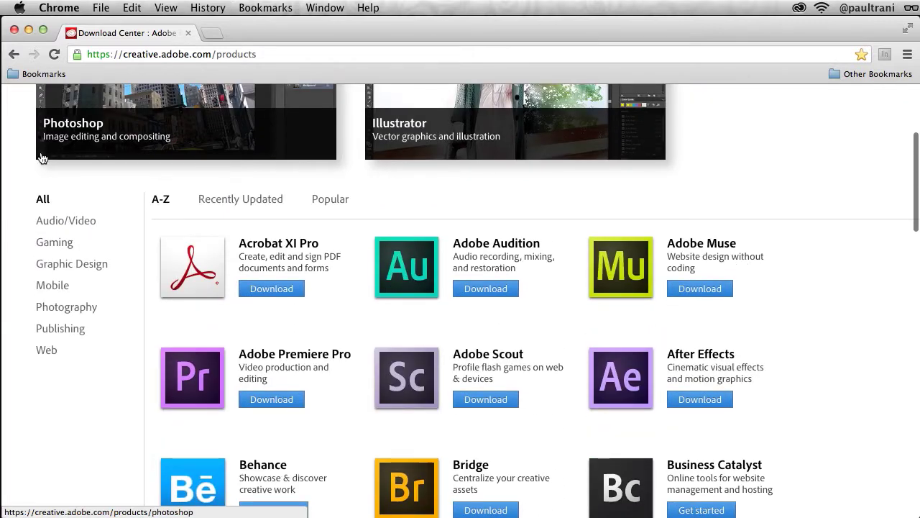
pyautogui.click(62, 265)
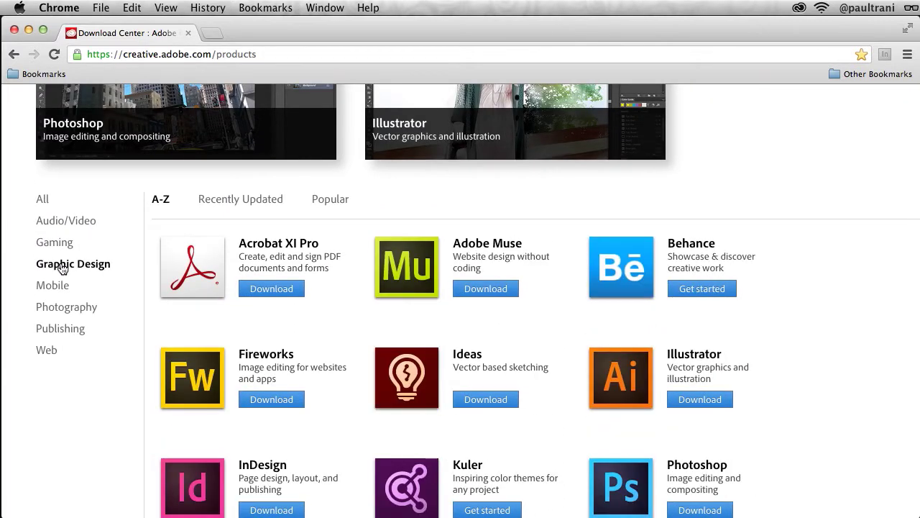
pyautogui.scroll(-5, 194, 302)
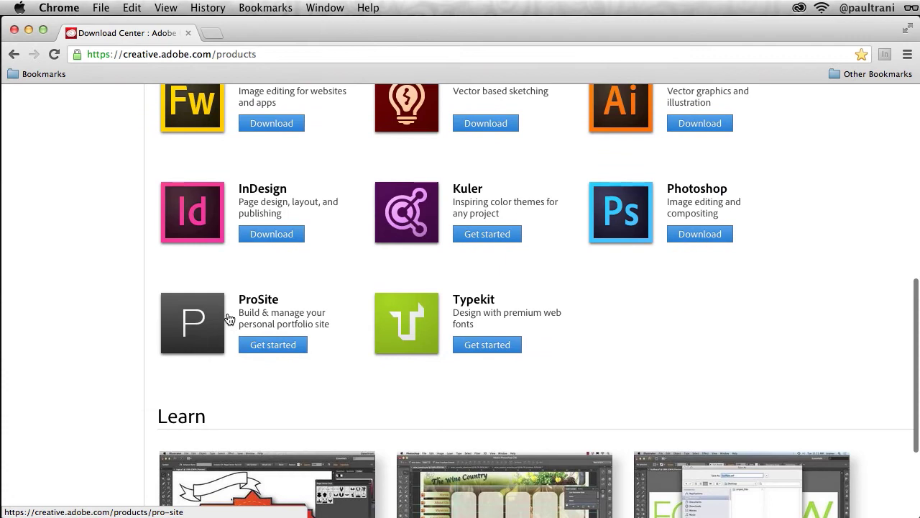
pyautogui.scroll(5, 228, 318)
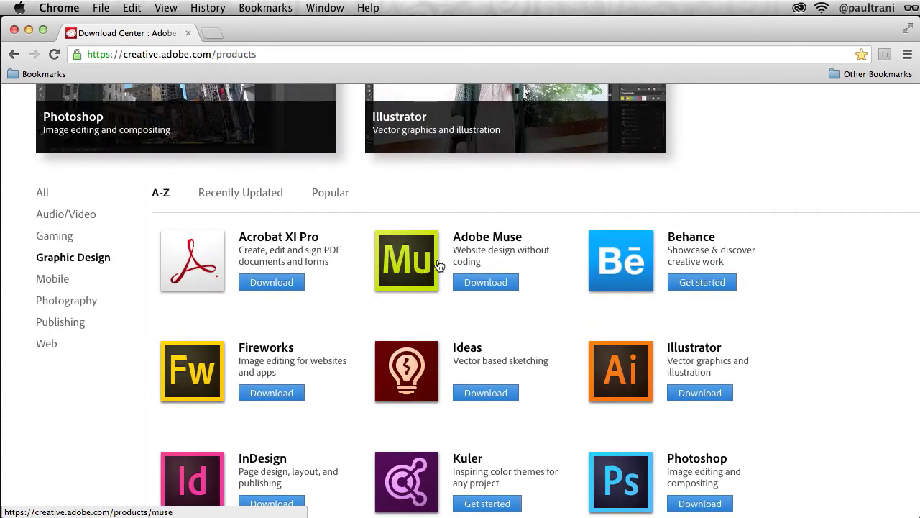
# Step: Open the Adobe Muse product page and scroll through its features and Learn Adobe Muse videos
pyautogui.click(469, 243)
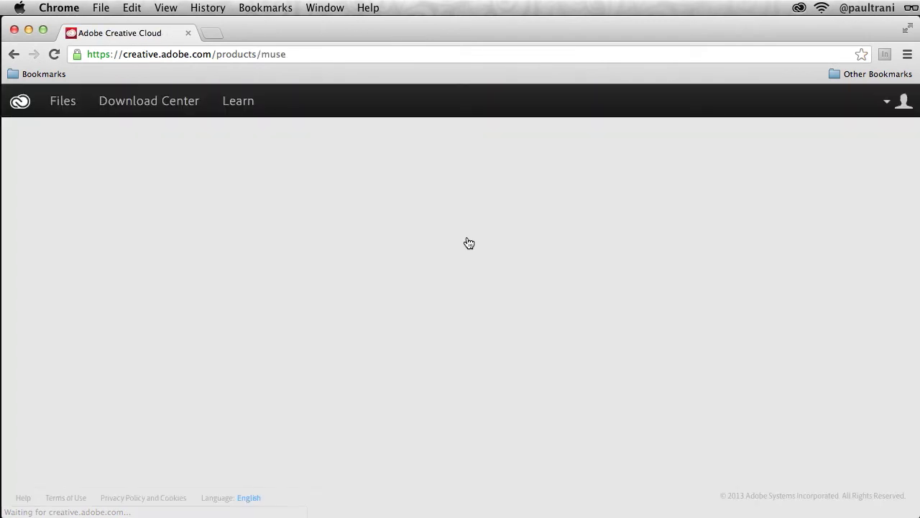
pyautogui.scroll(-5, 695, 253)
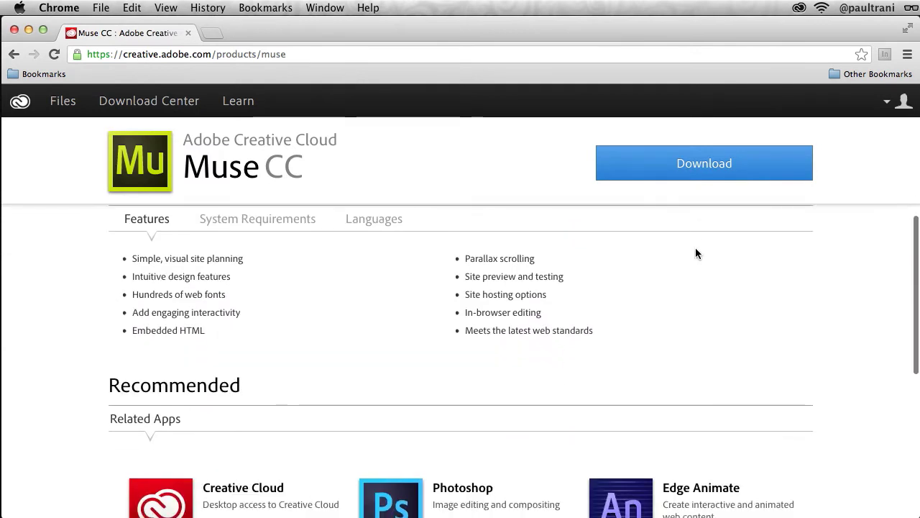
pyautogui.scroll(-10, 695, 253)
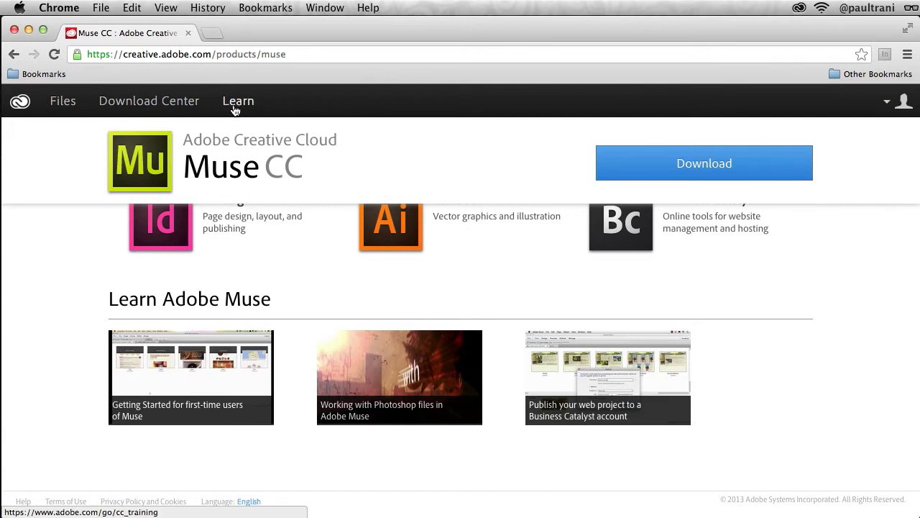
# Step: Start the Adobe Muse CC download, minimize Chrome and reopen the Creative Cloud panel
pyautogui.click(649, 164)
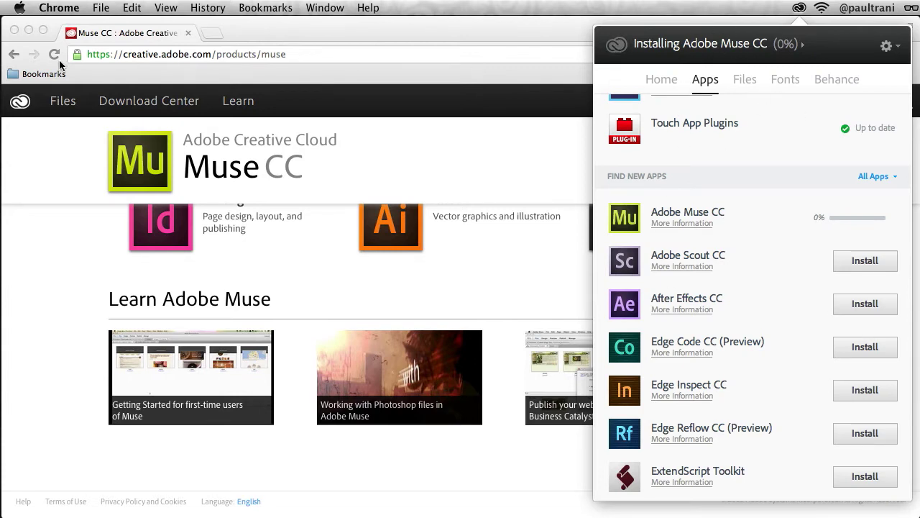
pyautogui.click(28, 30)
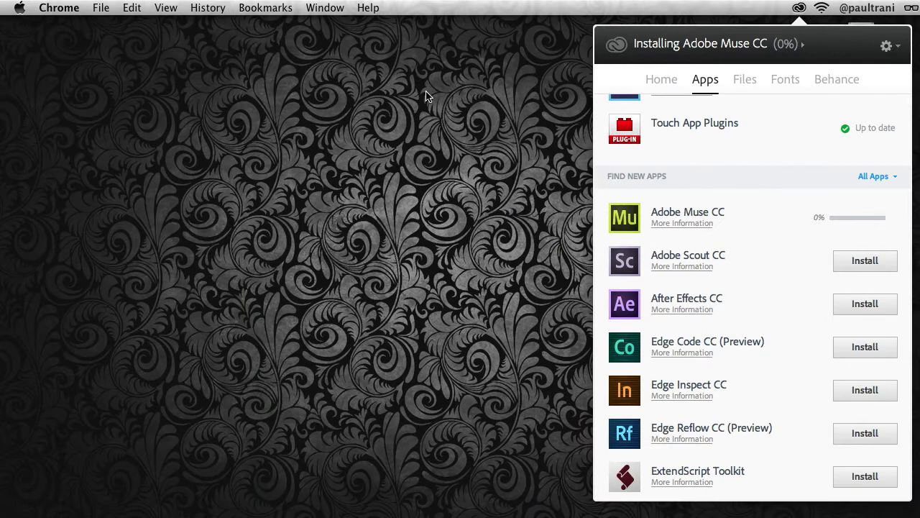
pyautogui.click(799, 10)
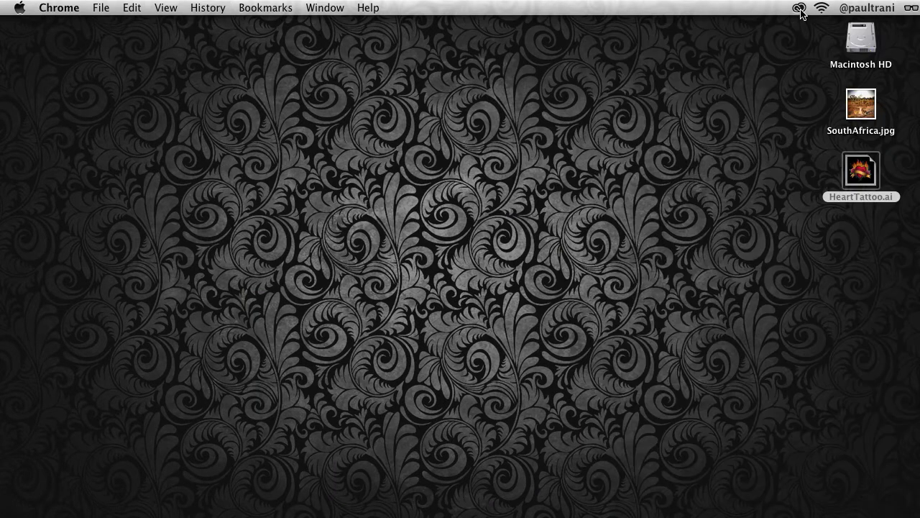
pyautogui.click(799, 10)
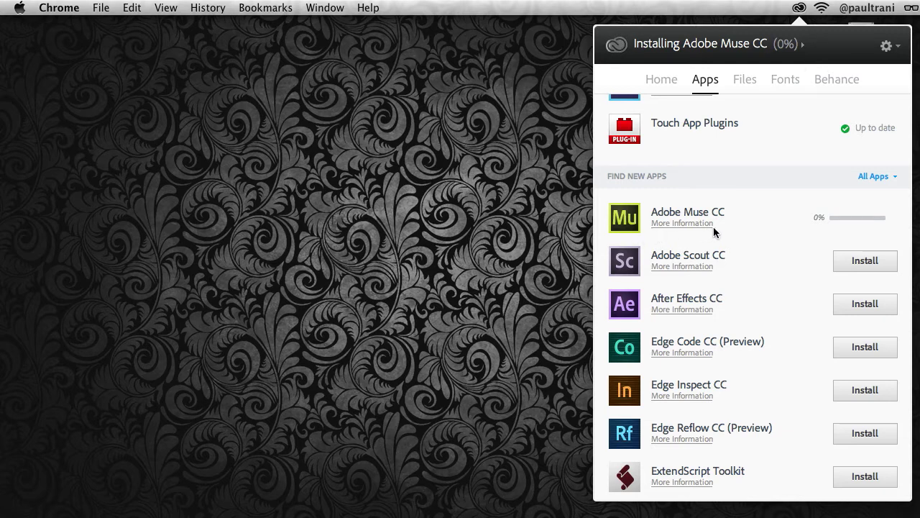
# Step: Scroll the Apps list showing Muse CC installing, then switch to the Home feed
pyautogui.scroll(-3, 756, 239)
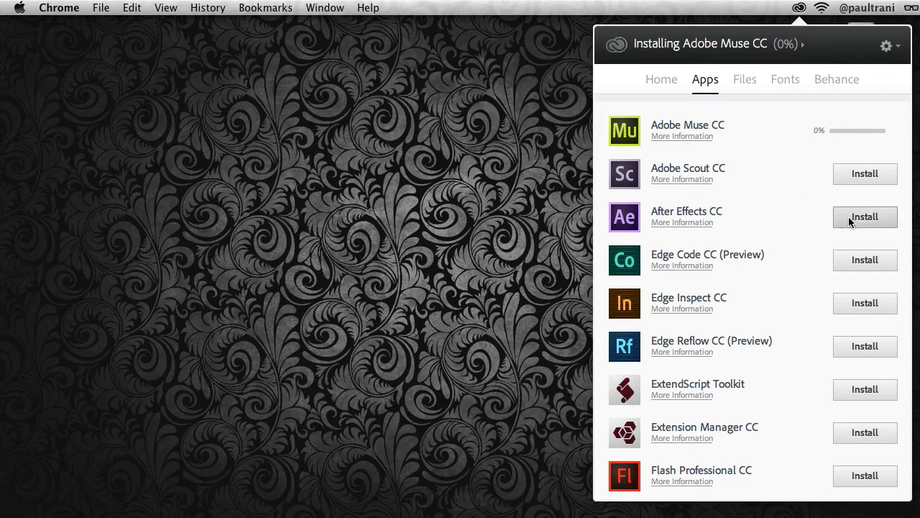
pyautogui.scroll(5, 768, 215)
pyautogui.scroll(8, 768, 215)
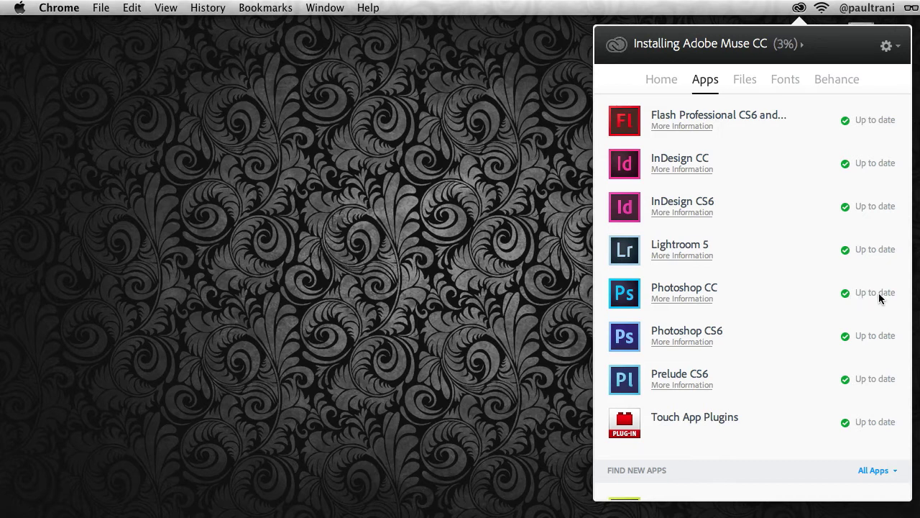
pyautogui.click(659, 85)
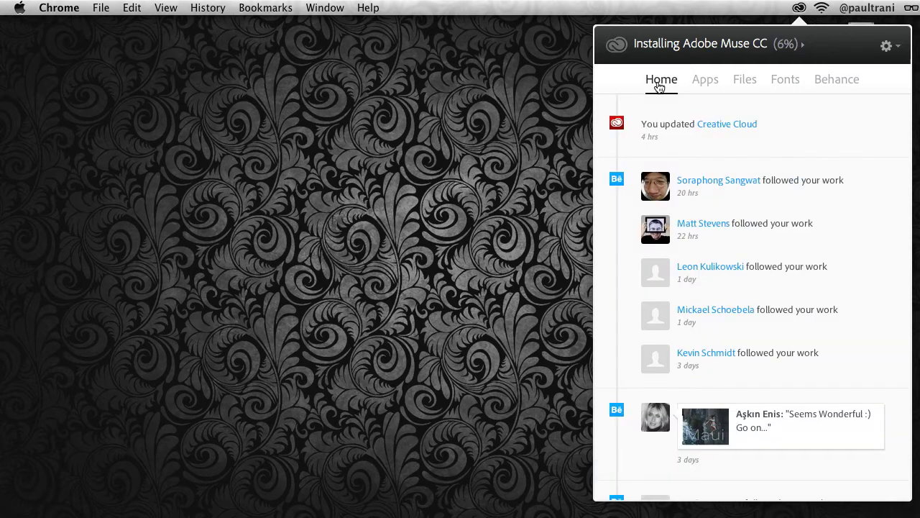
# Step: Scroll through the Home activity feed, then view the Files section's upcoming sync notice
pyautogui.scroll(-10, 681, 130)
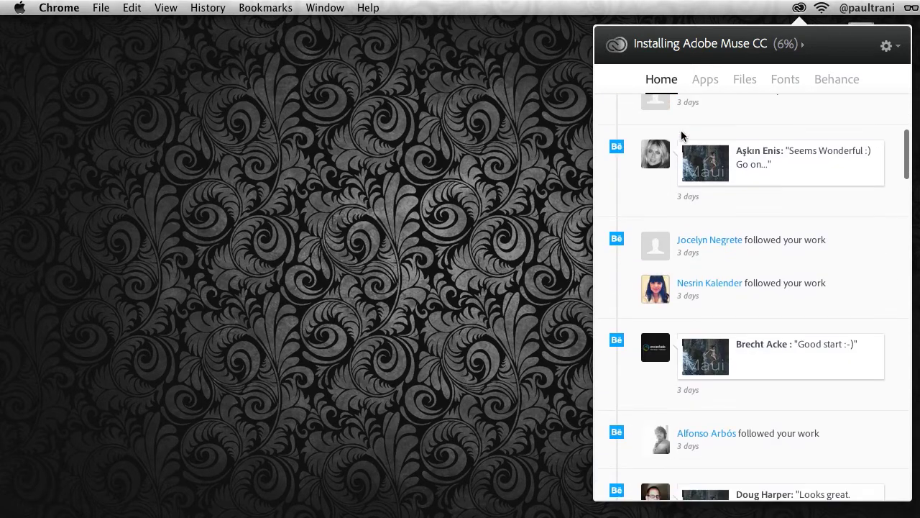
pyautogui.scroll(-4, 681, 130)
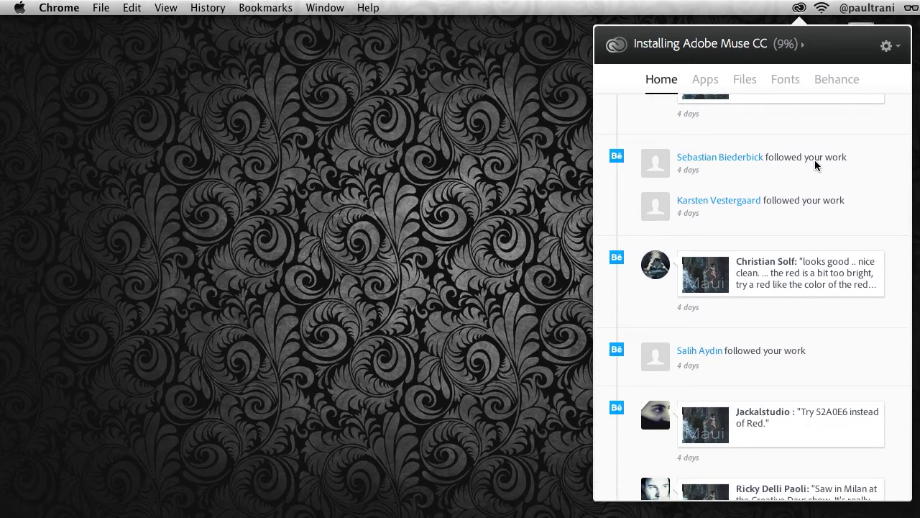
pyautogui.scroll(7, 807, 233)
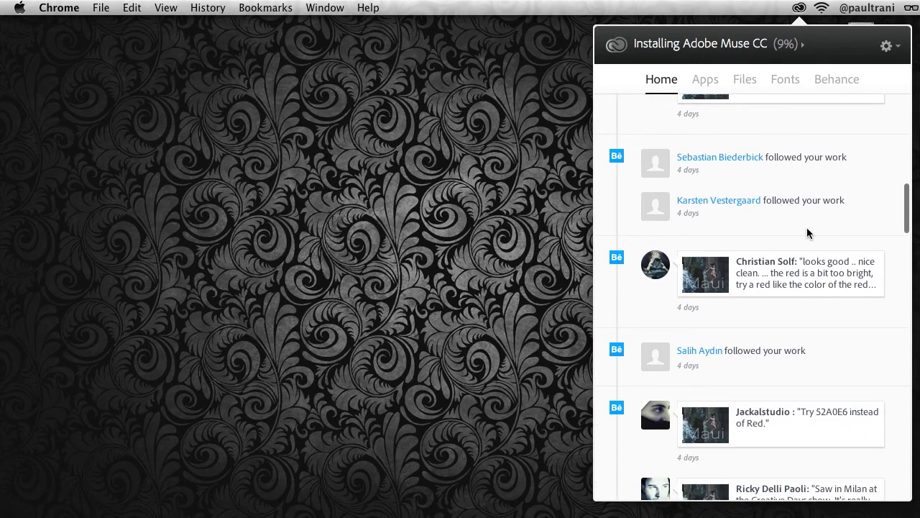
pyautogui.scroll(4, 681, 196)
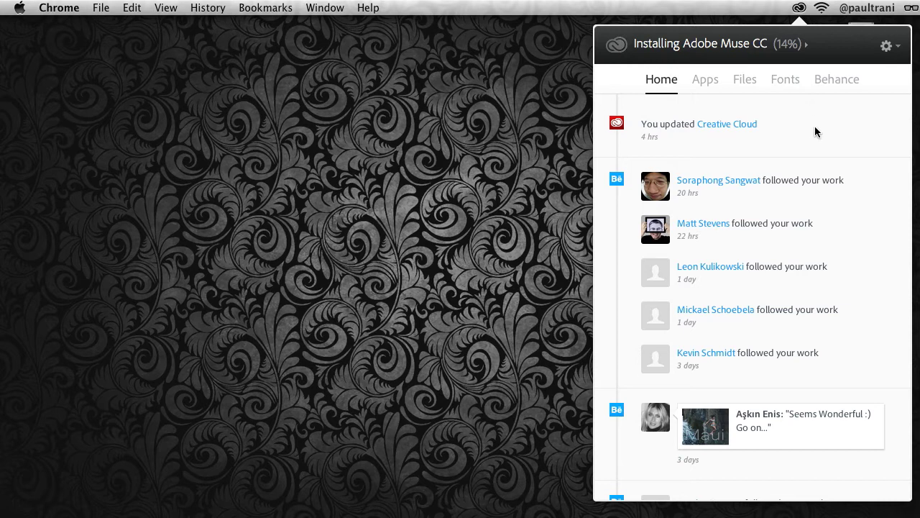
pyautogui.scroll(-5, 816, 141)
pyautogui.scroll(3, 817, 141)
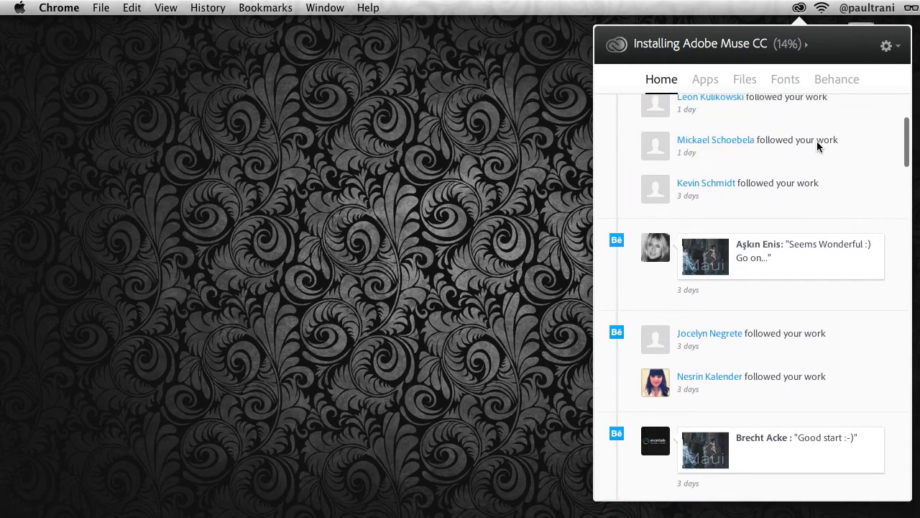
pyautogui.click(747, 82)
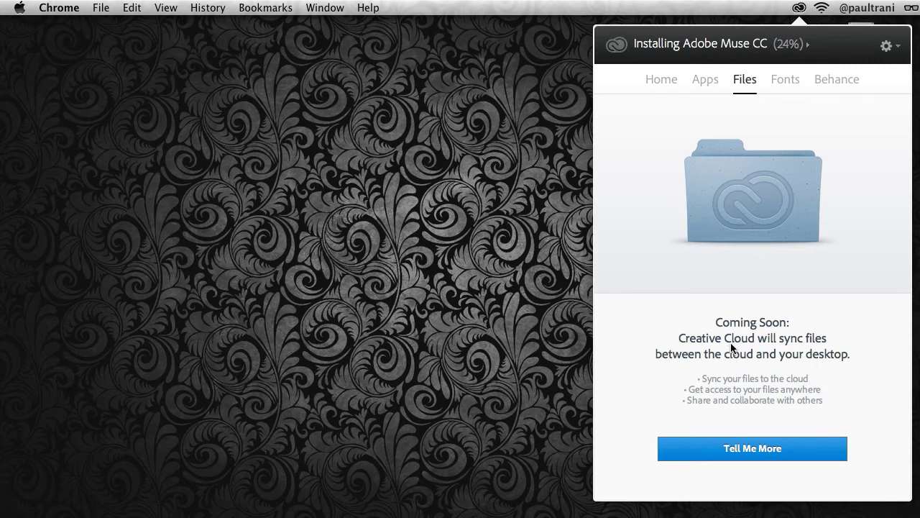
# Step: View the upcoming Typekit fonts preview, then show the Behance profile stats and activity
pyautogui.click(784, 86)
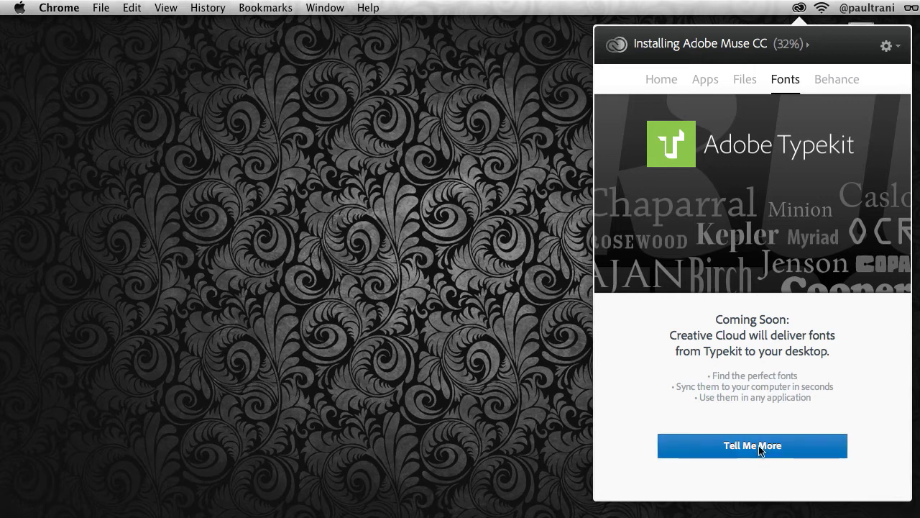
pyautogui.click(831, 82)
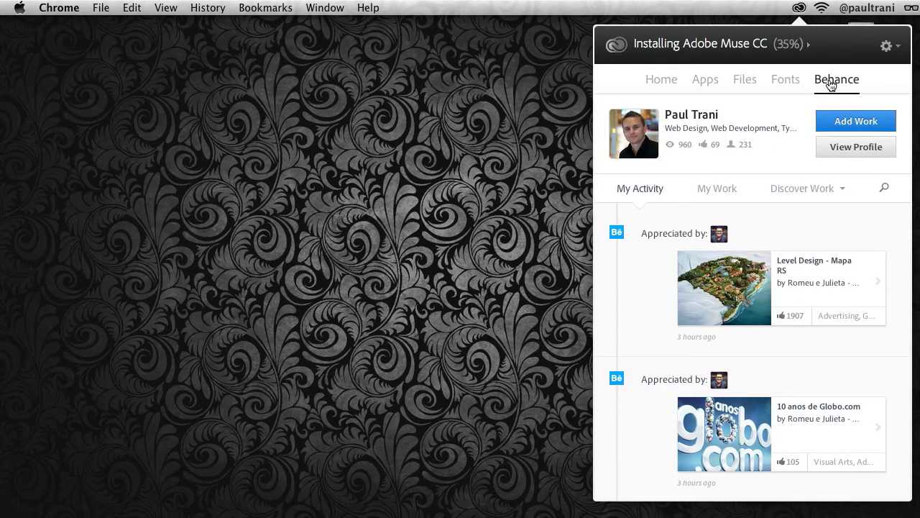
# Step: Scroll through the Behance My Activity feed of appreciations
pyautogui.scroll(-1, 648, 277)
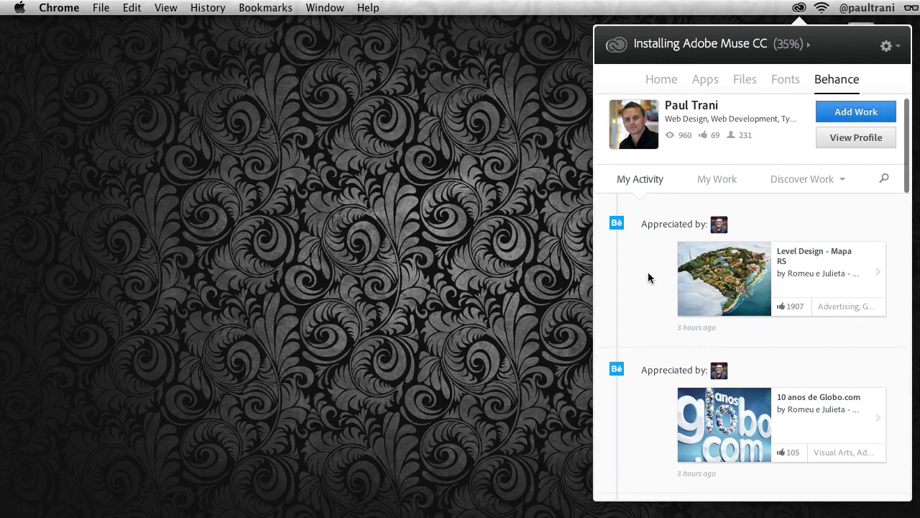
pyautogui.scroll(-2, 649, 278)
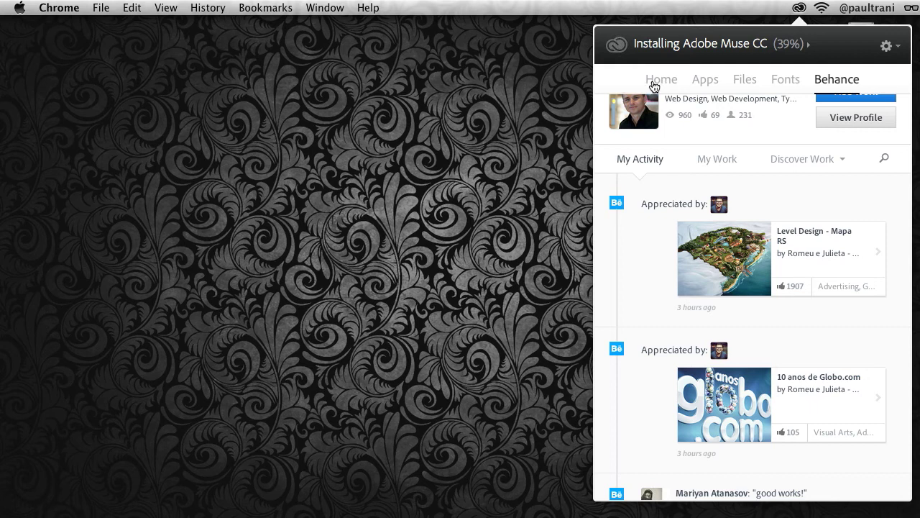
pyautogui.scroll(-5, 657, 249)
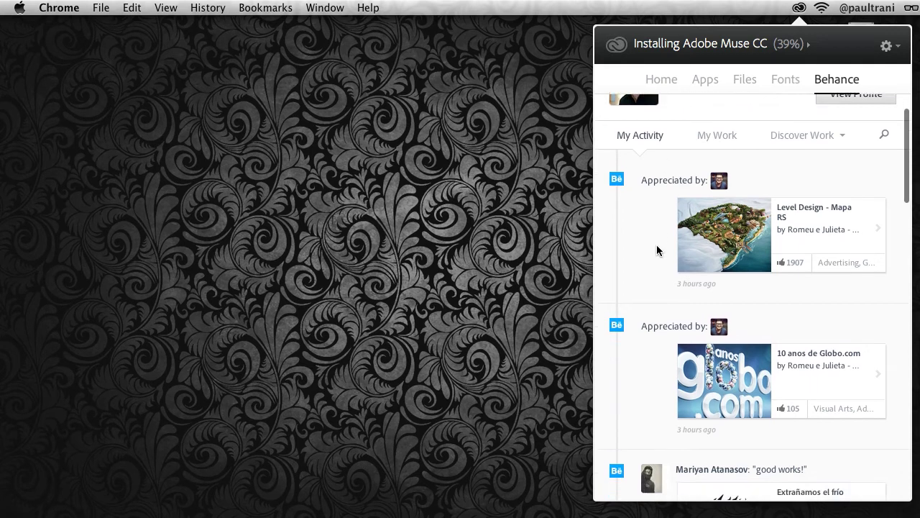
pyautogui.scroll(-5, 657, 250)
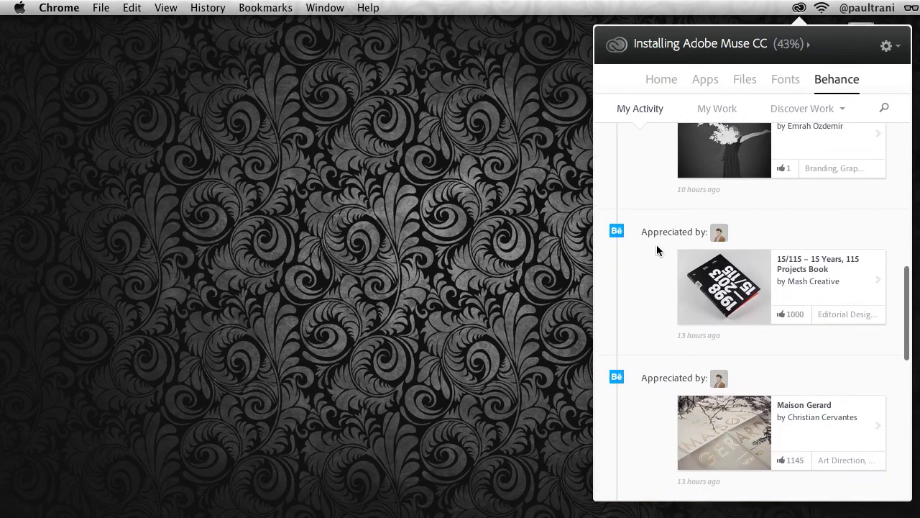
pyautogui.scroll(7, 657, 250)
# Step: Review view counts on your own projects under My Work, then open Discover Work
pyautogui.click(711, 108)
pyautogui.scroll(3, 823, 202)
pyautogui.scroll(-2, 824, 202)
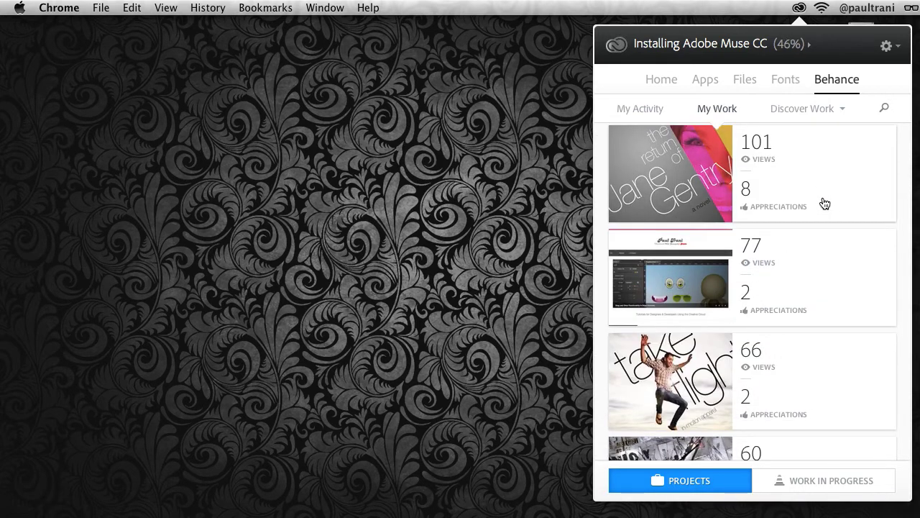
pyautogui.scroll(5, 825, 204)
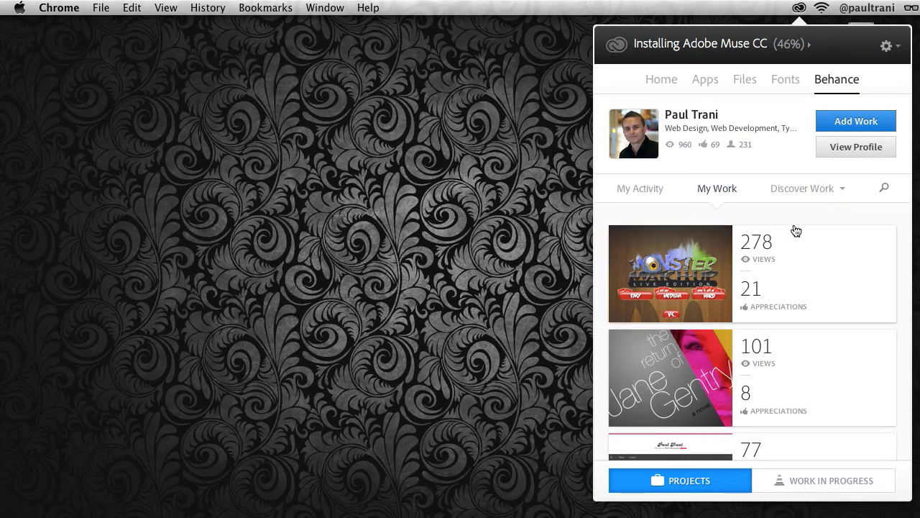
pyautogui.click(841, 191)
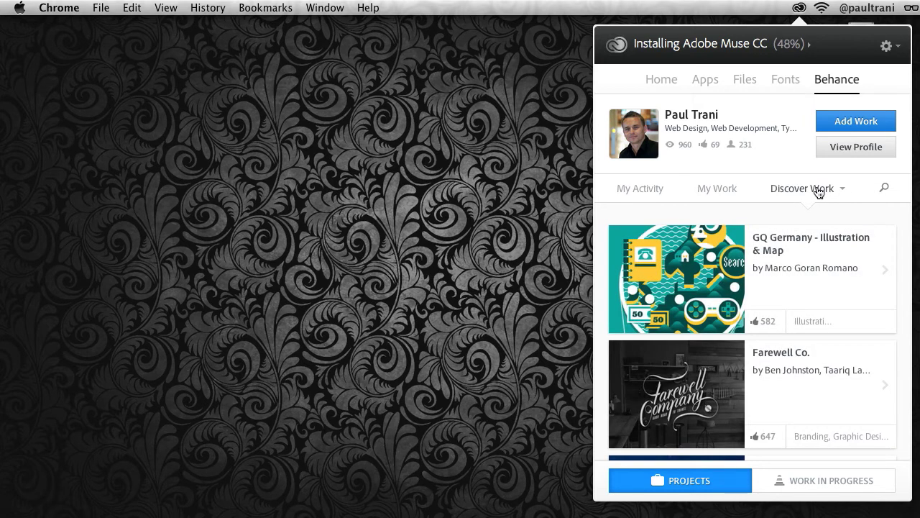
# Step: Filter Discover Work to one popular creative field and scroll the results
pyautogui.click(817, 191)
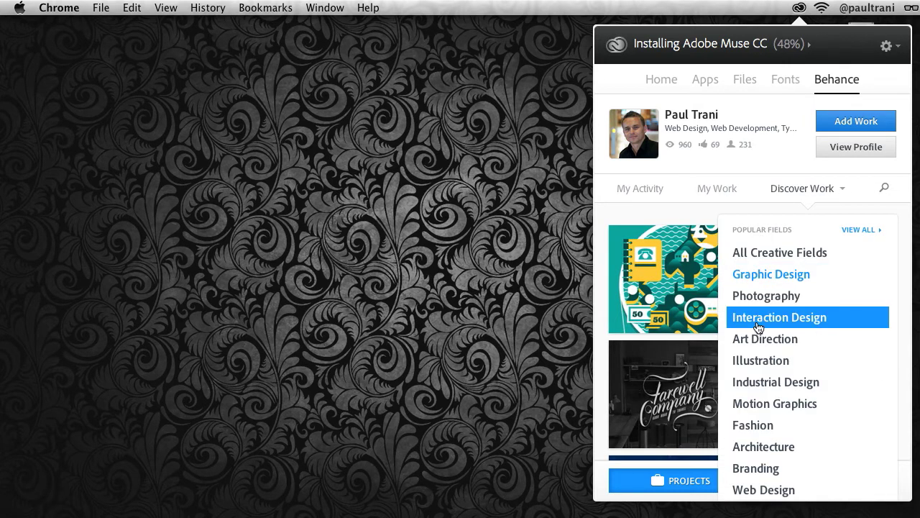
pyautogui.click(746, 361)
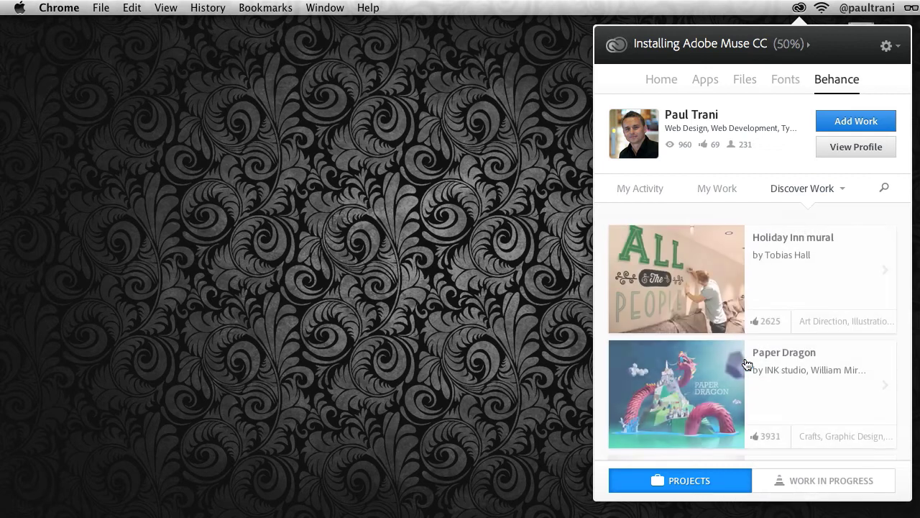
pyautogui.scroll(-2, 693, 279)
pyautogui.scroll(-5, 693, 279)
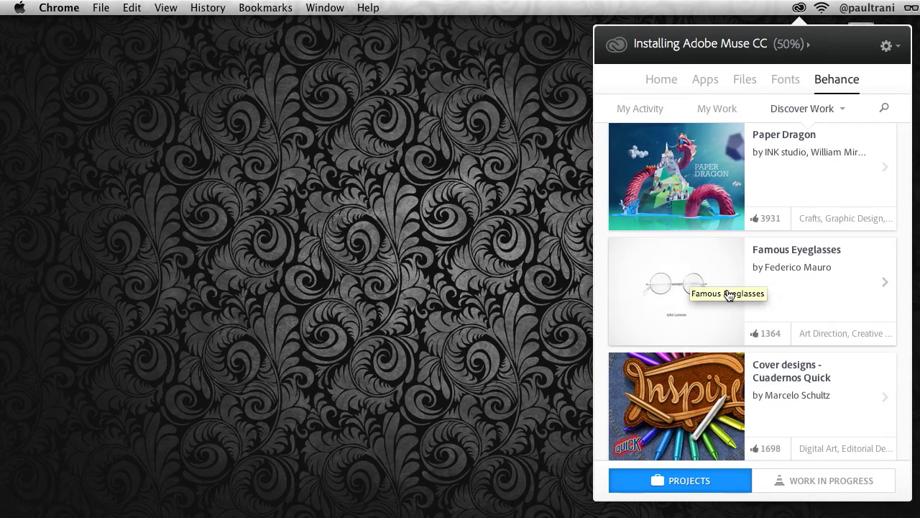
# Step: Search Behance projects for 'Vintage'
pyautogui.click(885, 108)
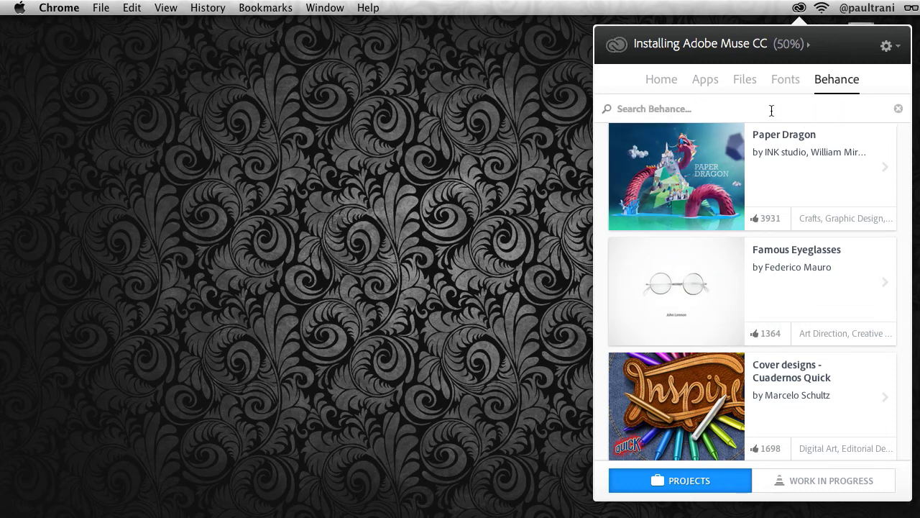
pyautogui.write('Vintage')
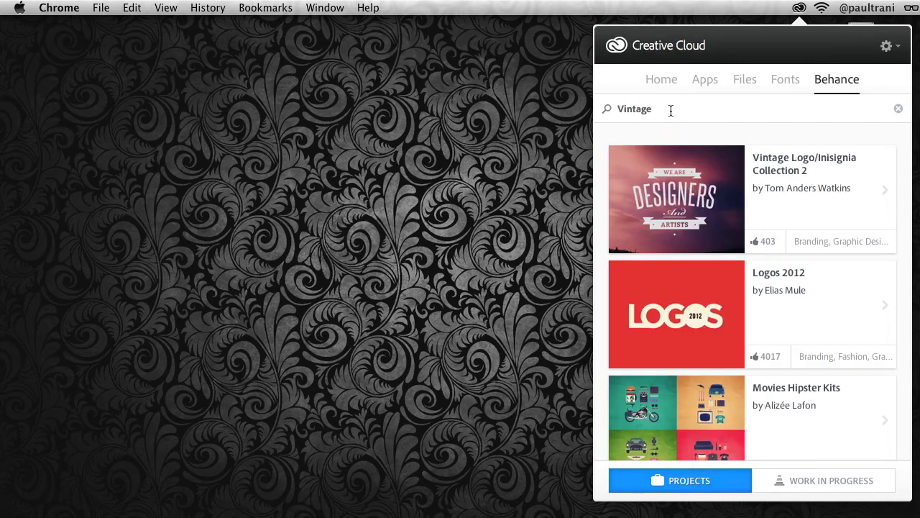
pyautogui.scroll(3, 683, 144)
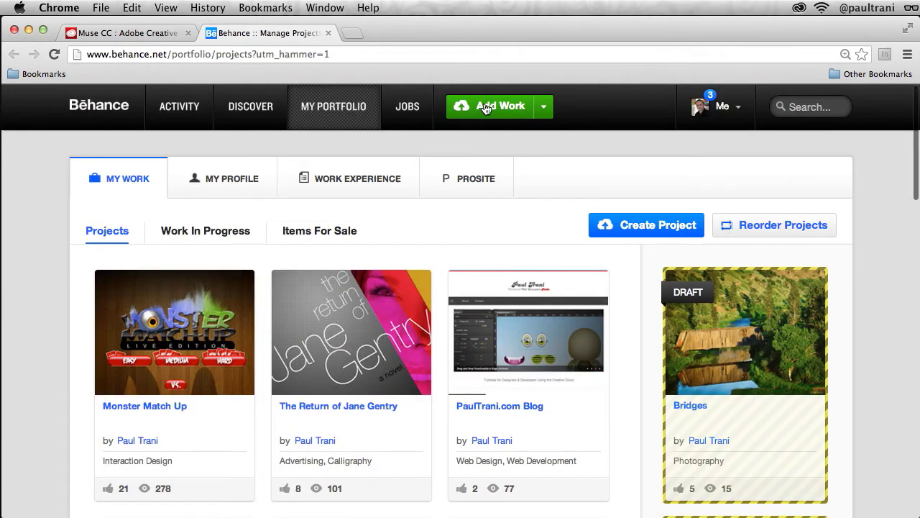
# Step: Check the Add Work options, then open ThePluralist work-in-progress with its comments
pyautogui.click(544, 108)
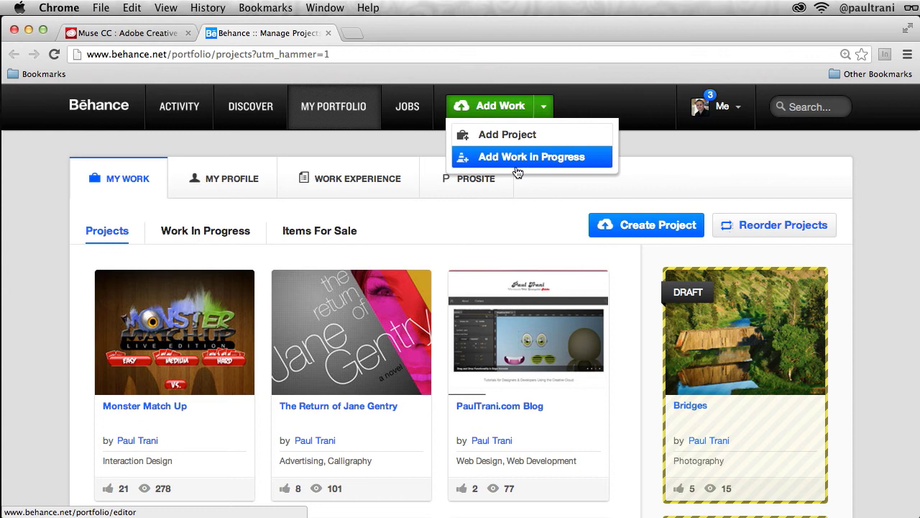
pyautogui.click(30, 218)
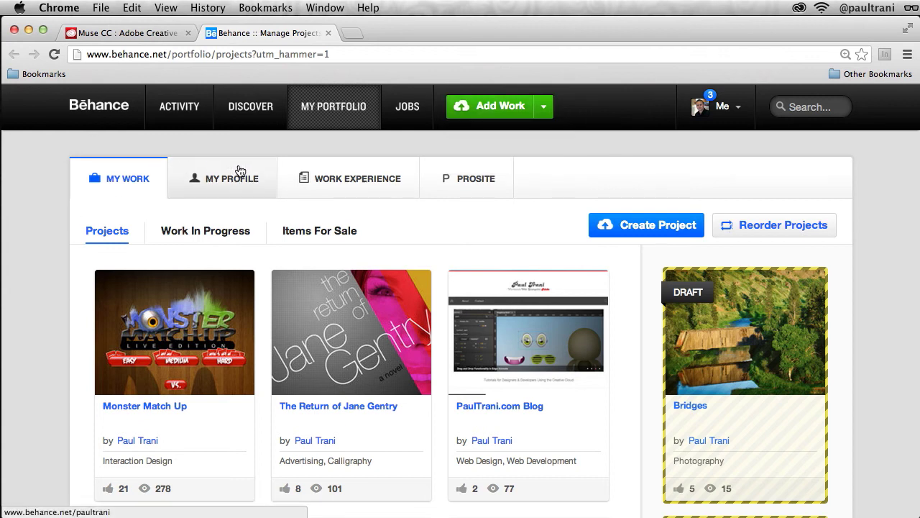
pyautogui.click(195, 240)
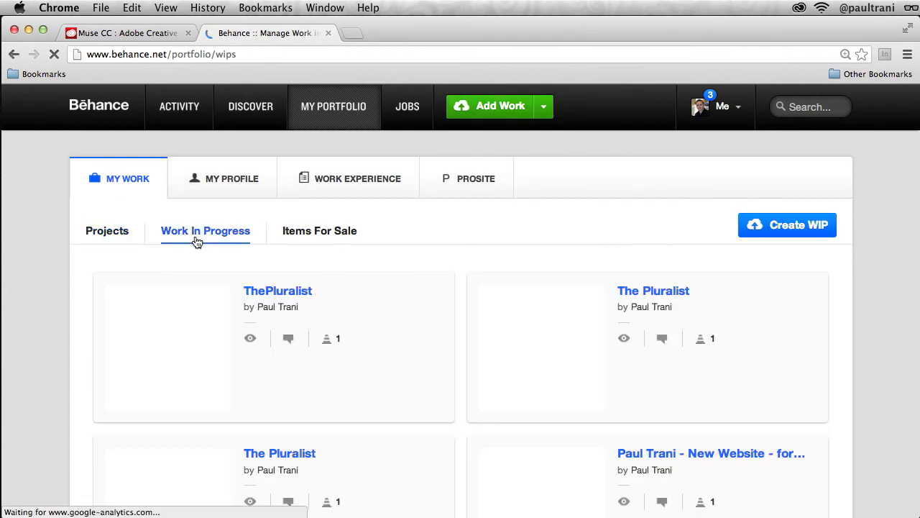
pyautogui.moveTo(254, 295)
pyautogui.click(236, 312)
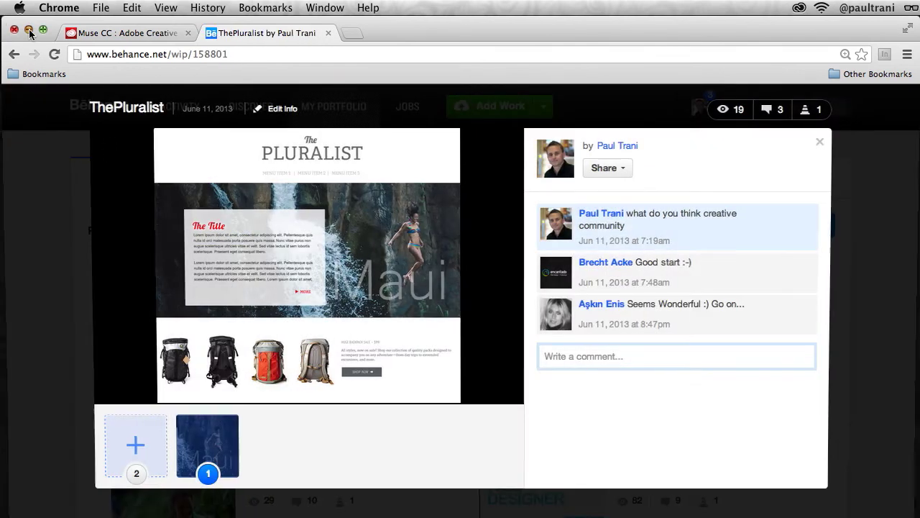
# Step: Minimize Chrome and return to the Creative Cloud panel's Vintage search results
pyautogui.click(29, 31)
pyautogui.click(769, 191)
pyautogui.click(799, 8)
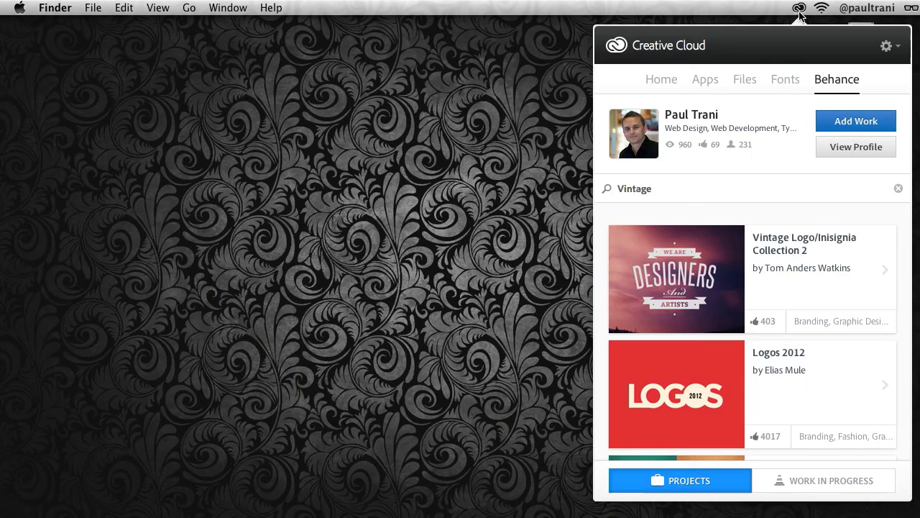
# Step: Return to the Home activity feed and open the Creative Cloud Preferences
pyautogui.click(658, 79)
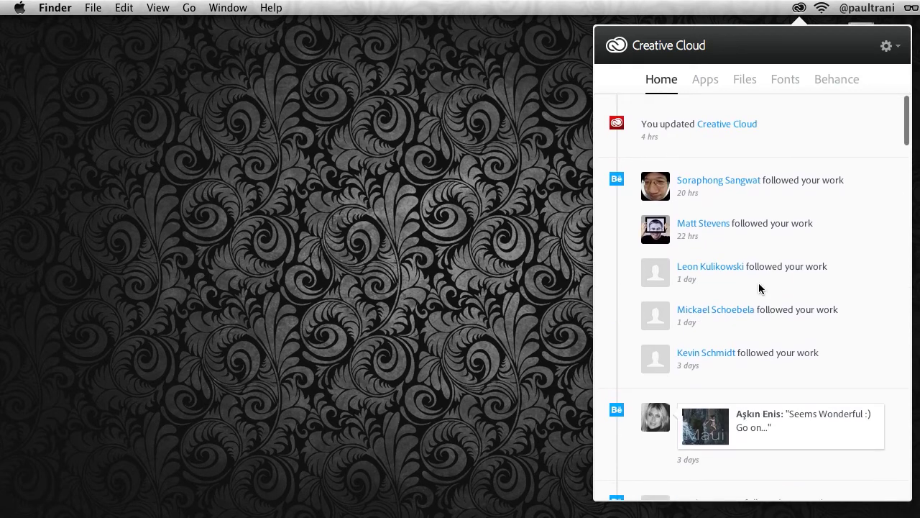
pyautogui.click(896, 49)
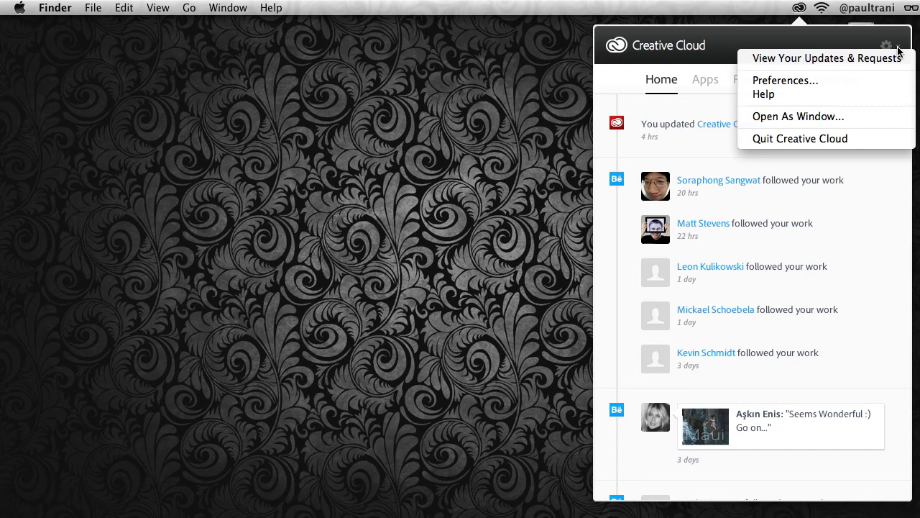
pyautogui.click(853, 83)
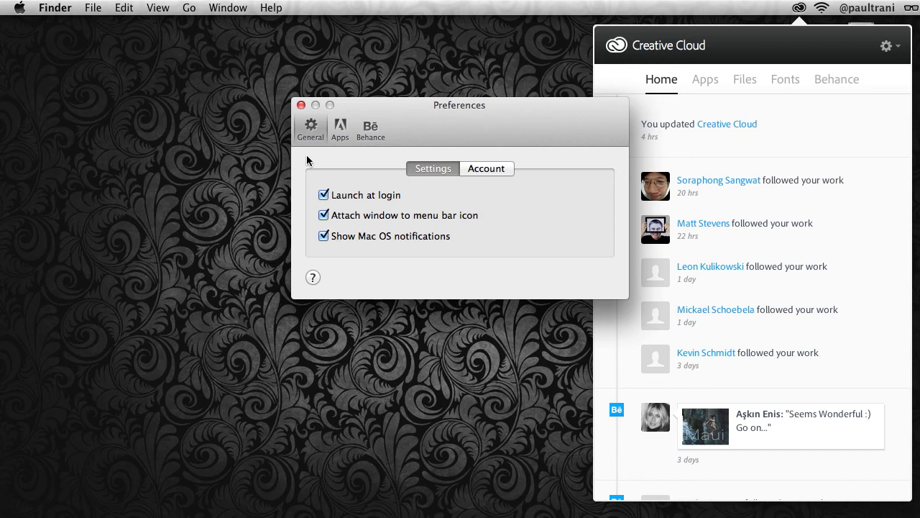
# Step: Look through the Behance, Apps and General preference tabs, then close Preferences
pyautogui.click(370, 128)
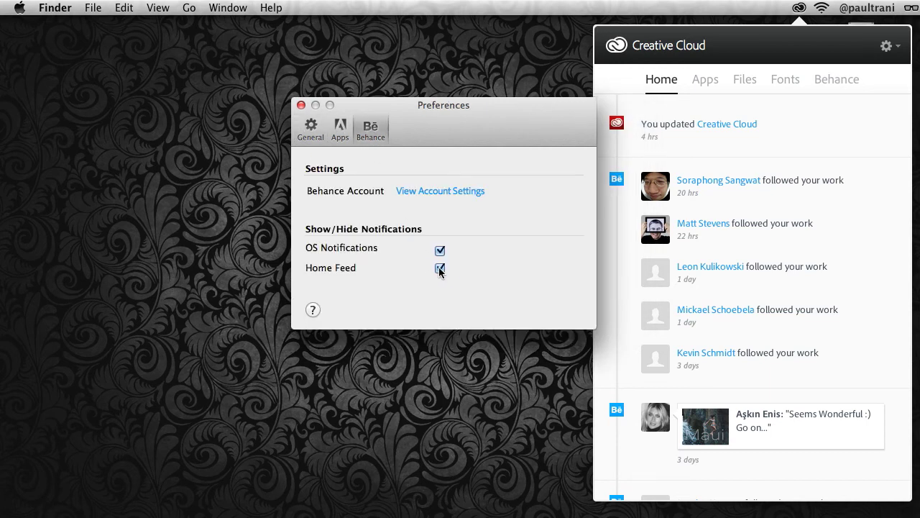
pyautogui.click(341, 129)
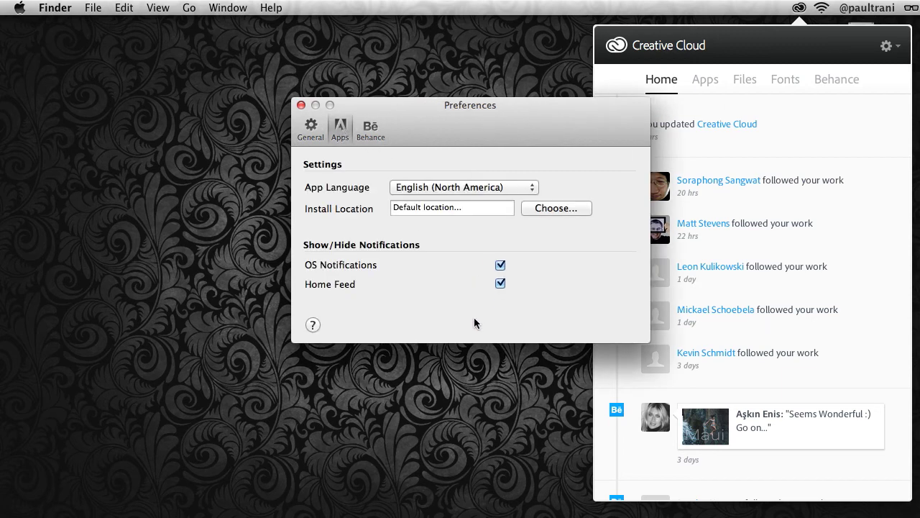
pyautogui.click(310, 130)
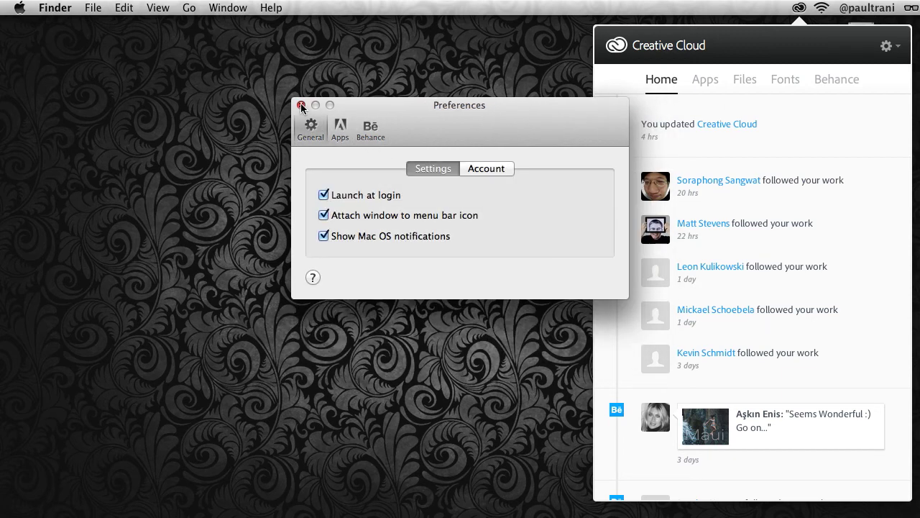
pyautogui.click(300, 105)
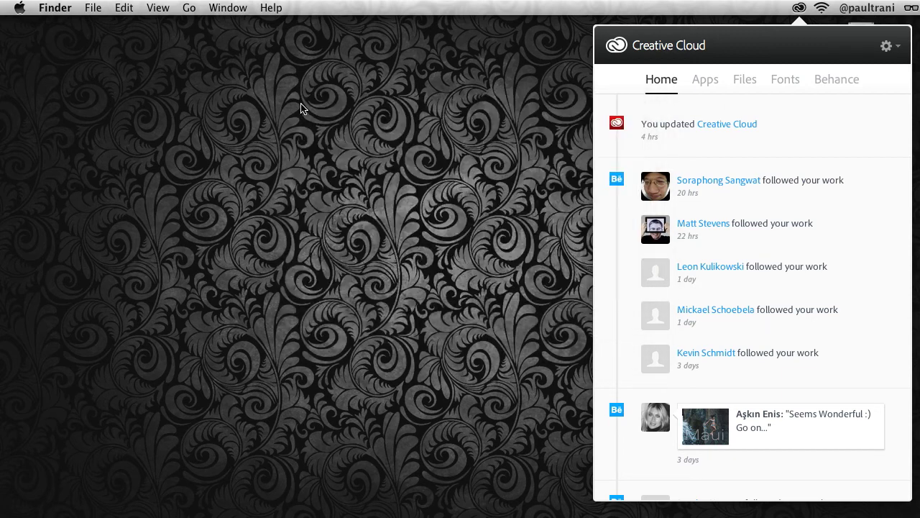
# Step: Open Creative Cloud as a standalone window and drag it toward the screen centre
pyautogui.click(887, 47)
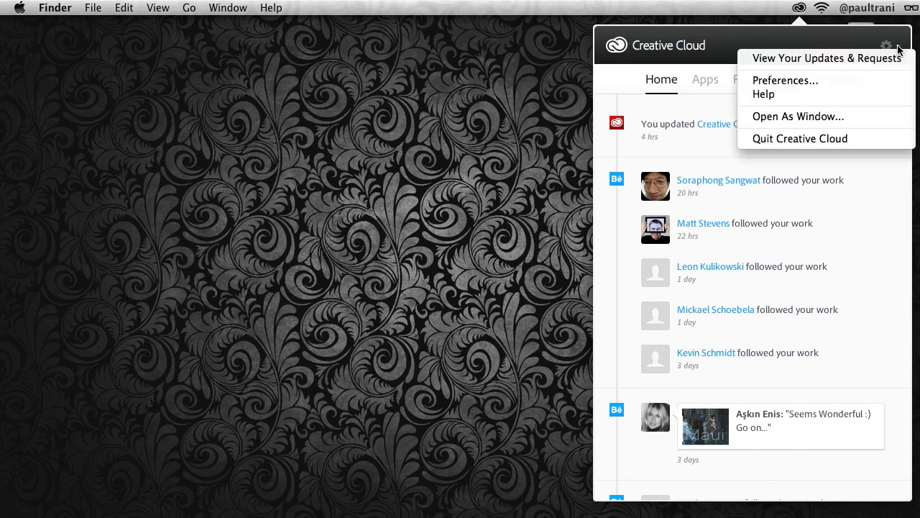
pyautogui.click(845, 120)
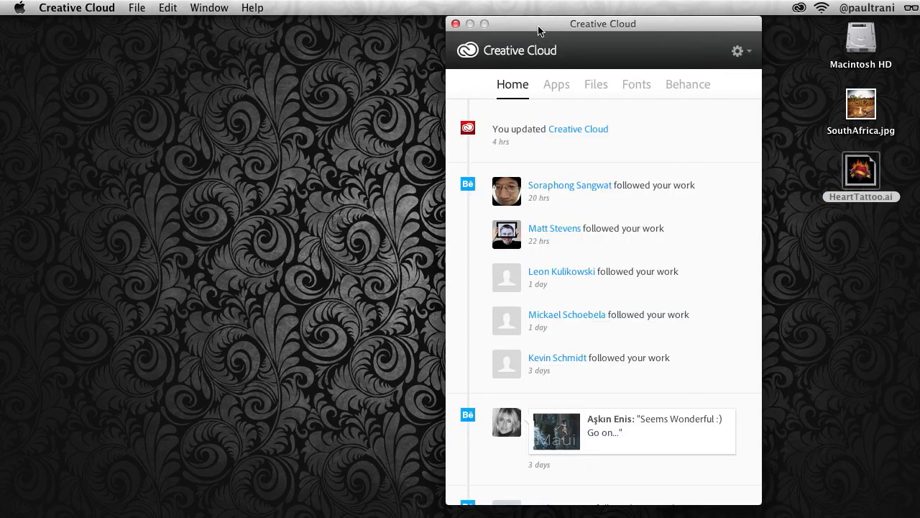
pyautogui.moveTo(538, 29); pyautogui.dragTo(382, 29)
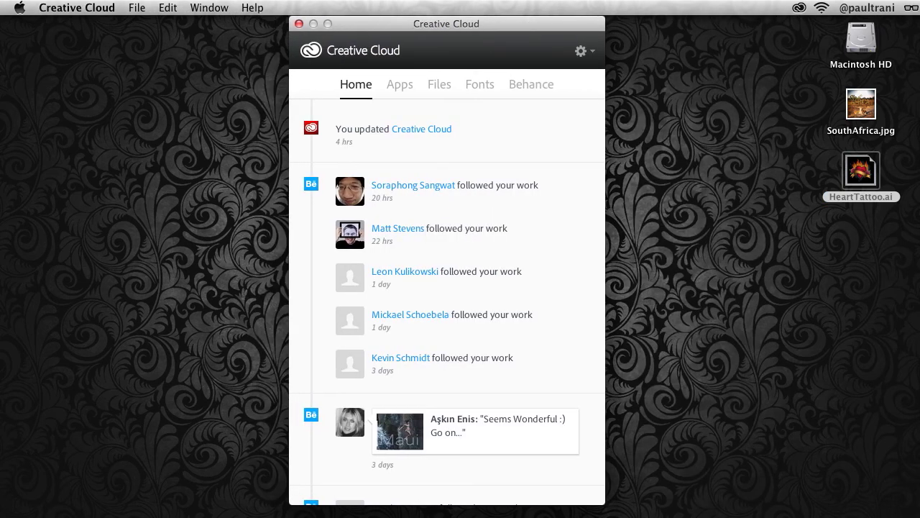